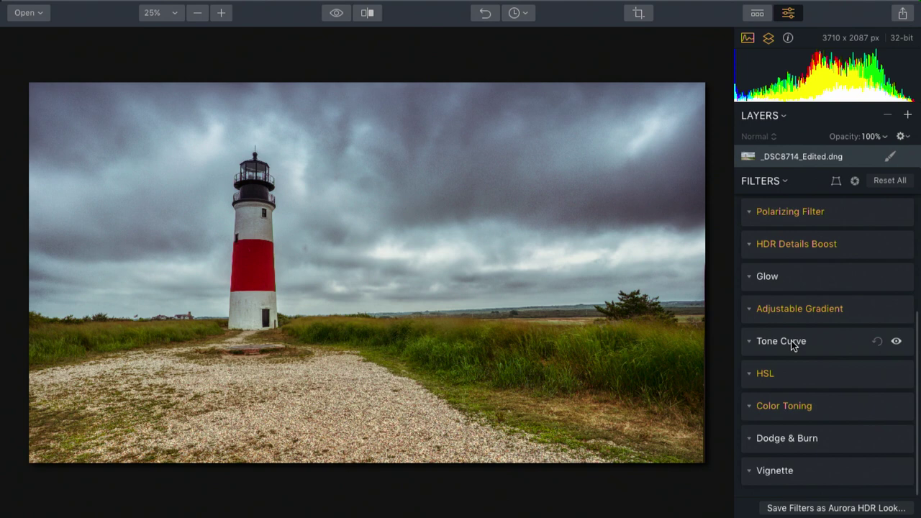
Step: In the Tone Curve filter, lift the shadows, lower the highlights, and pull the black and white points slightly inward
scroll(792, 345, up, 2)
click(749, 372)
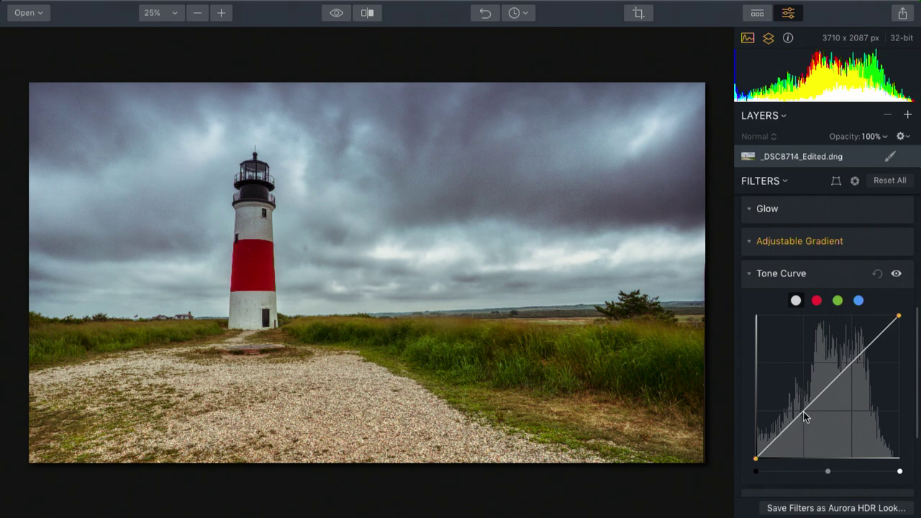
mouse_move(805, 417)
mouse_down()
mouse_move(796, 422)
mouse_move(796, 411)
mouse_up()
drag(853, 357, 855, 362)
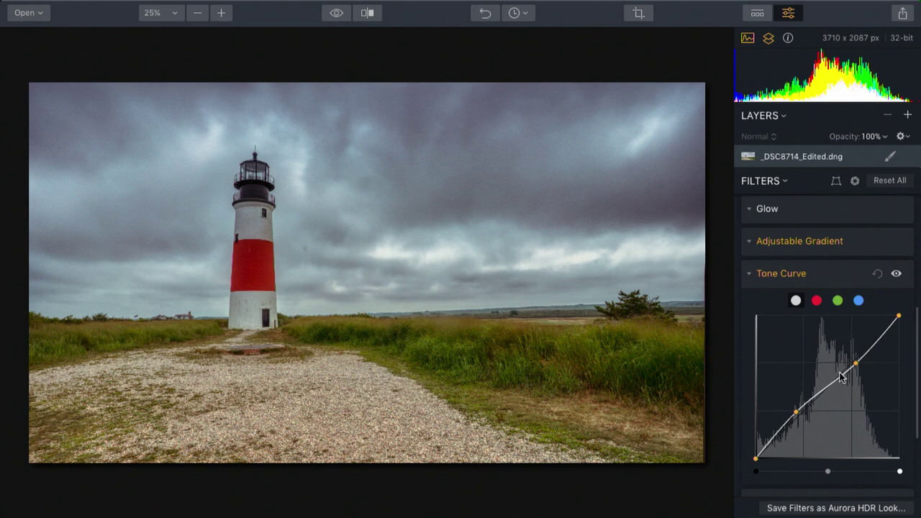
drag(757, 472, 758, 473)
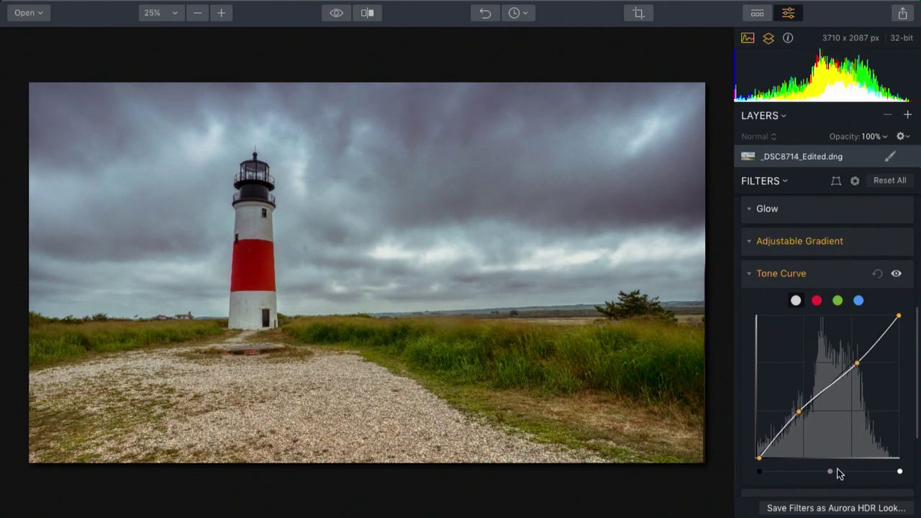
drag(901, 474, 896, 474)
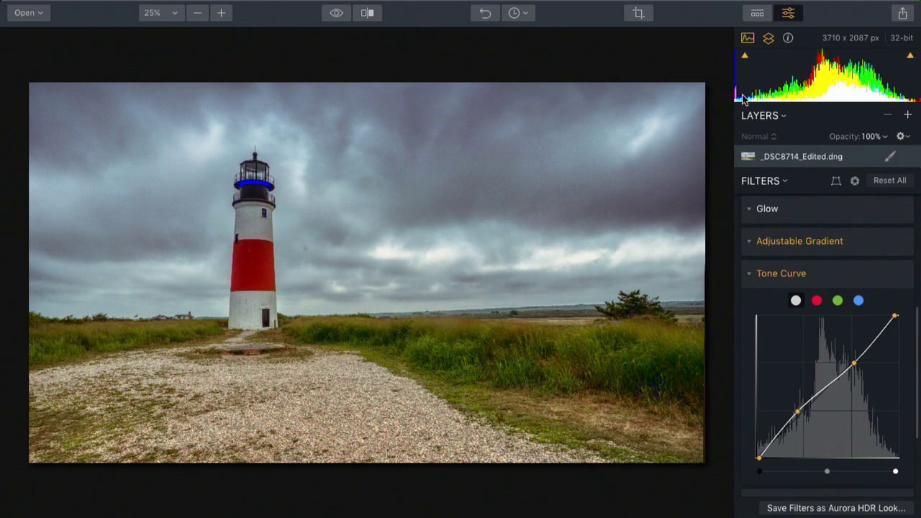
Step: Examine the histogram's individual red, green and blue channels, finishing on the blue channel
click(745, 63)
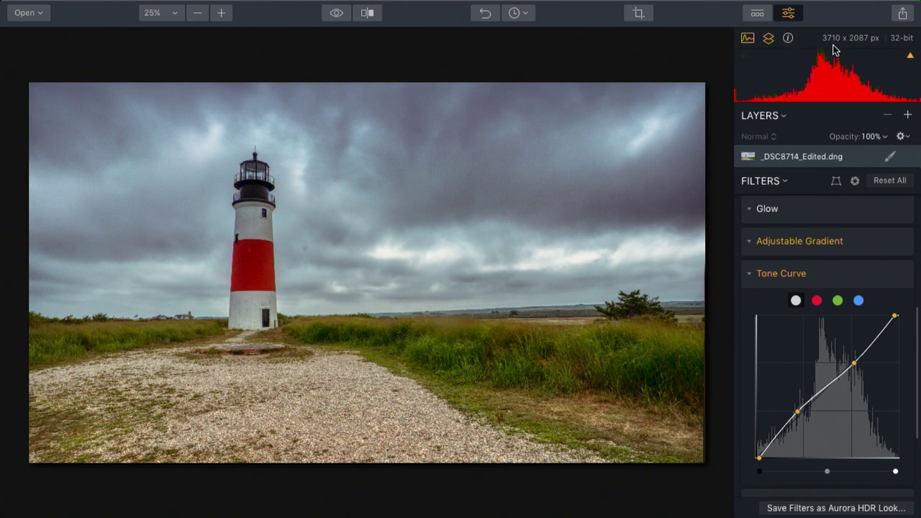
click(880, 84)
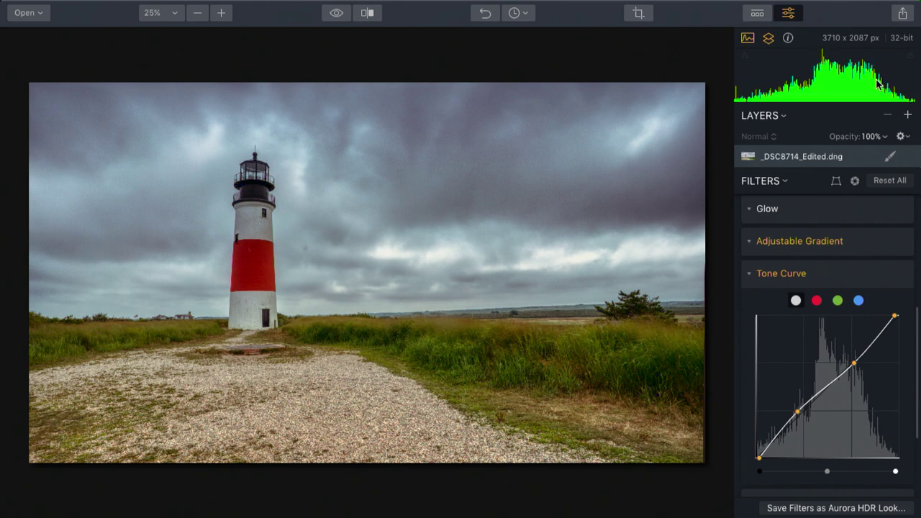
click(879, 84)
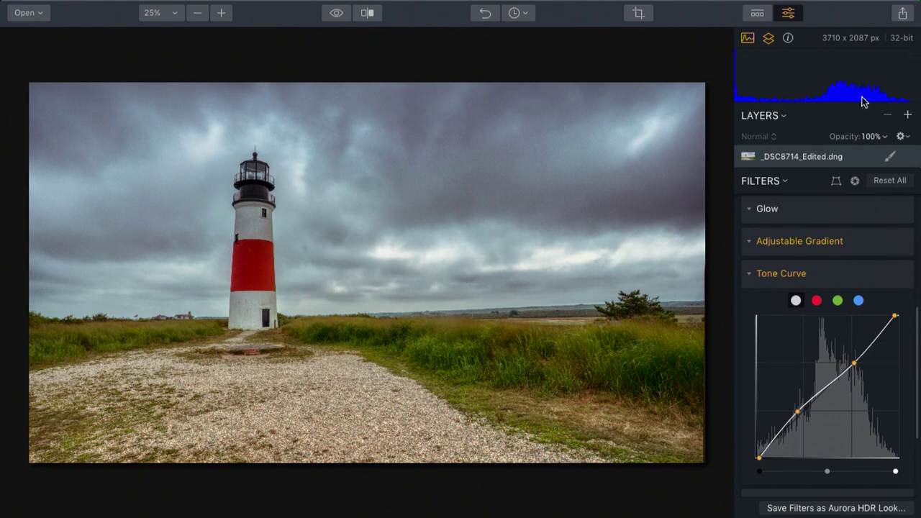
click(840, 84)
click(841, 83)
click(844, 84)
click(844, 82)
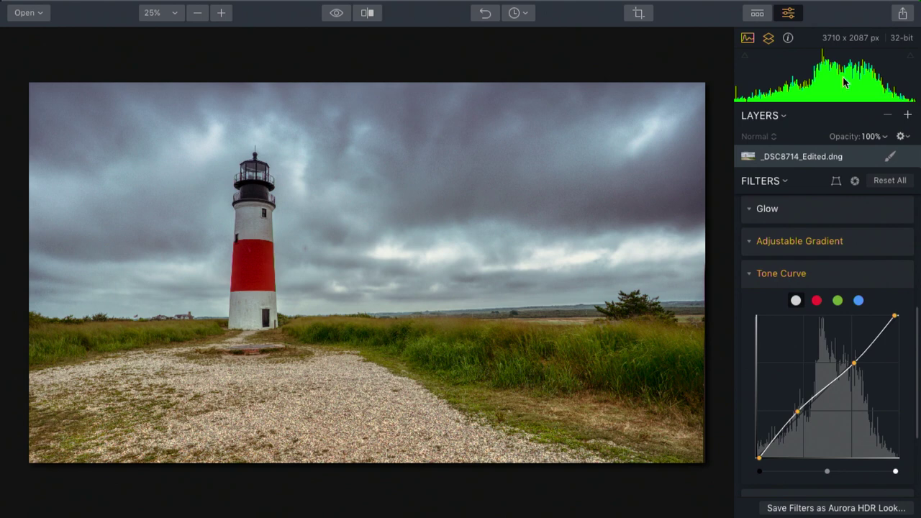
click(844, 82)
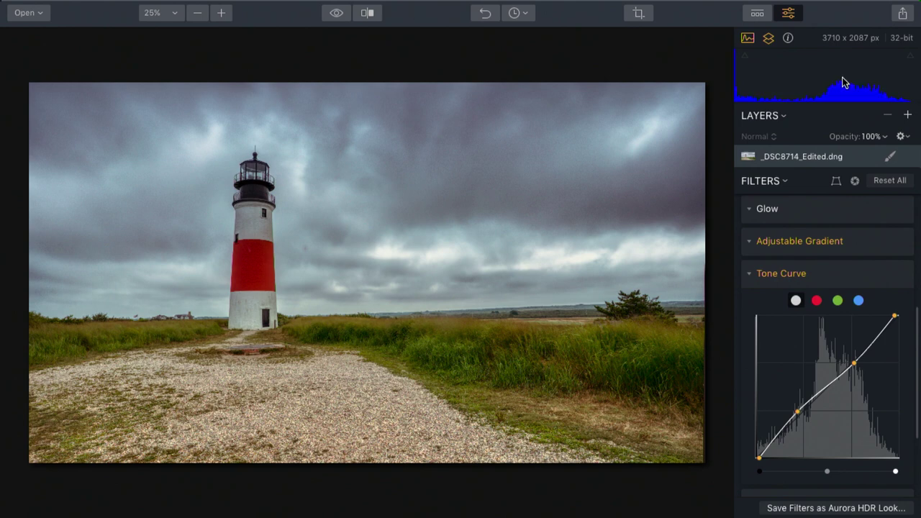
Step: Shape the blue tone curve into a gentle S by anchoring its midpoint, lowering the shadows and raising the highlights slightly
click(858, 300)
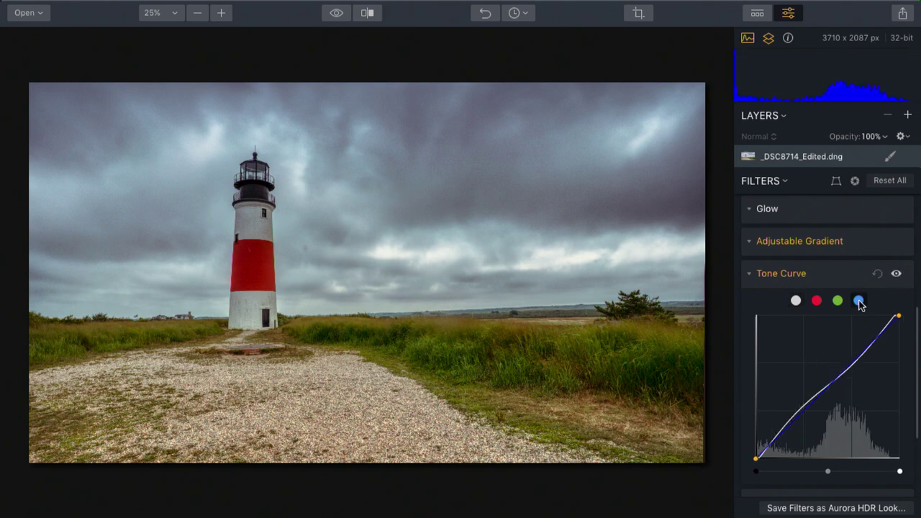
click(832, 386)
drag(833, 390, 829, 389)
drag(794, 424, 794, 430)
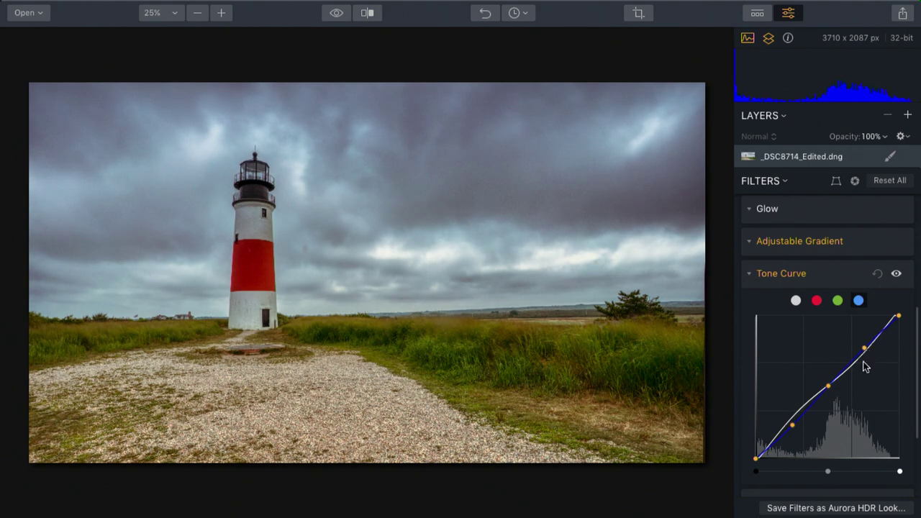
Step: Return the tone curve to the combined channel and the histogram to full colour, and collapse the Tone Curve filter
click(796, 301)
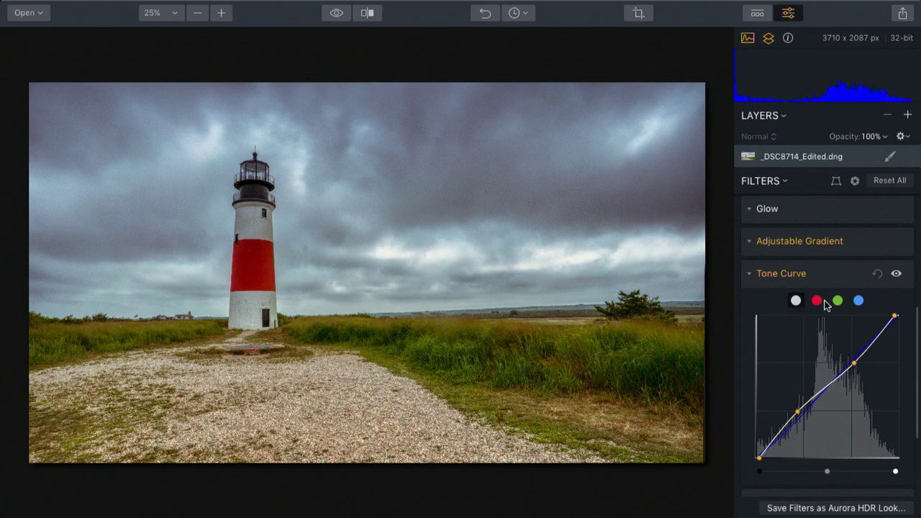
click(851, 89)
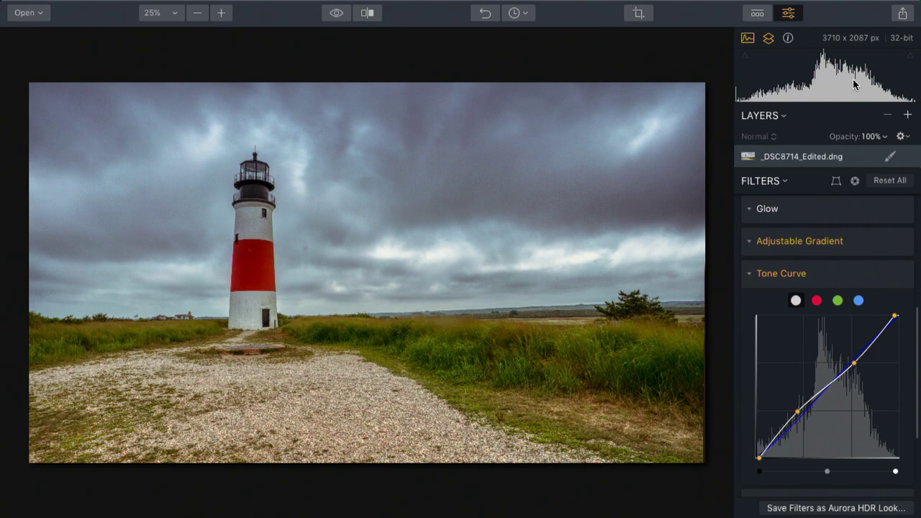
click(852, 80)
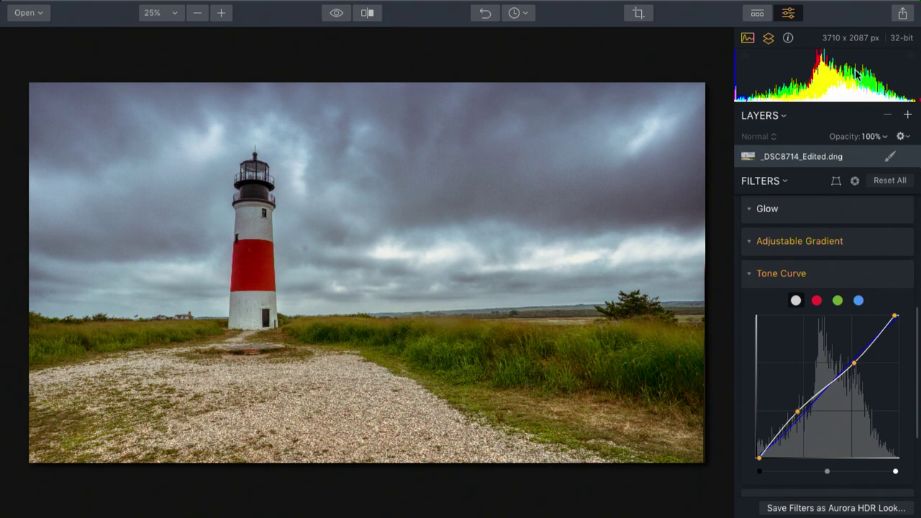
click(750, 274)
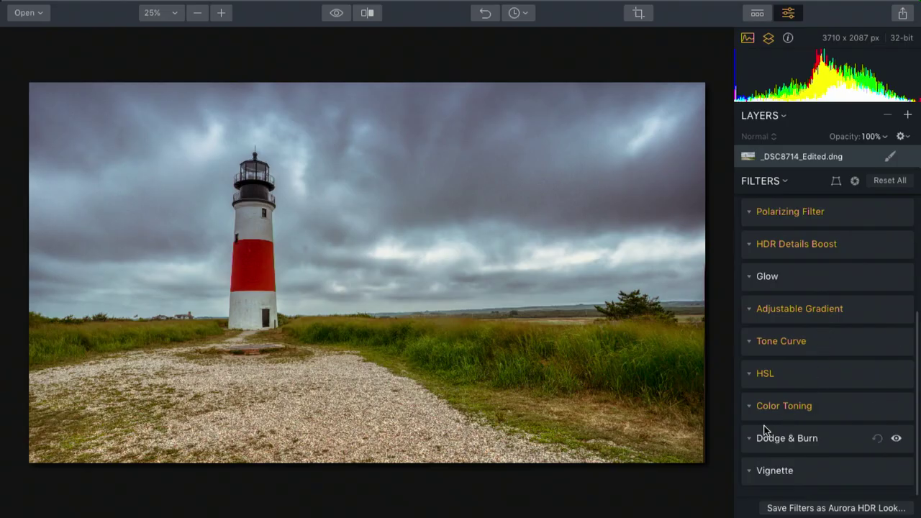
Step: Start Dodge & Burn painting and brighten the lighthouse's upper white section using the Lighten brush at size 28
click(755, 441)
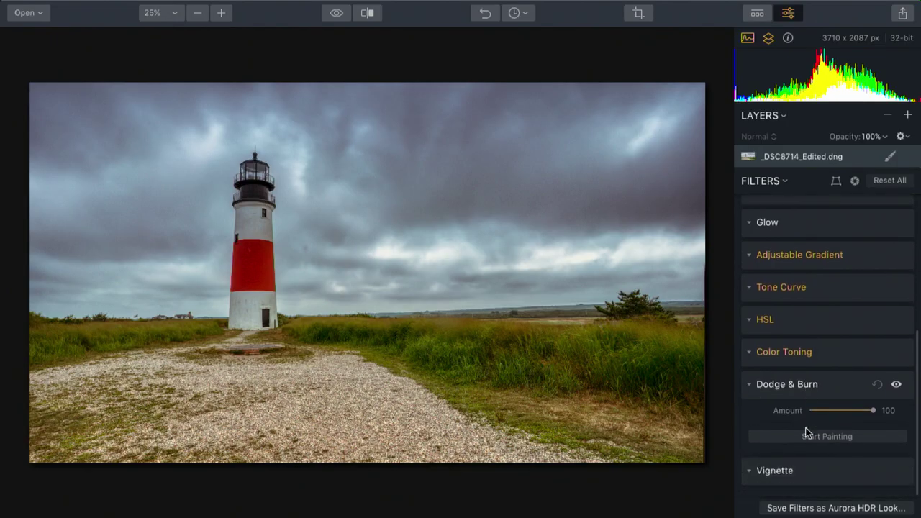
click(806, 437)
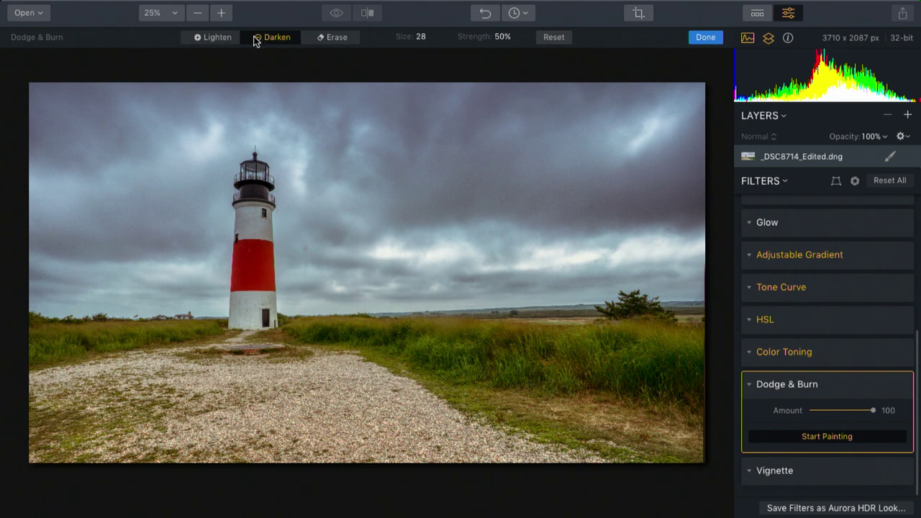
click(216, 37)
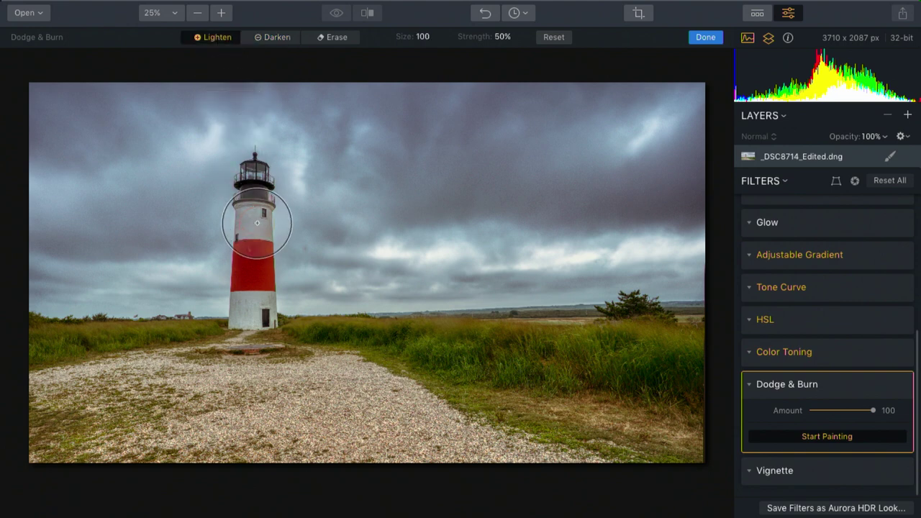
key(bracketleft)
key(bracketleft)
key(bracketleft)
key(bracketleft)
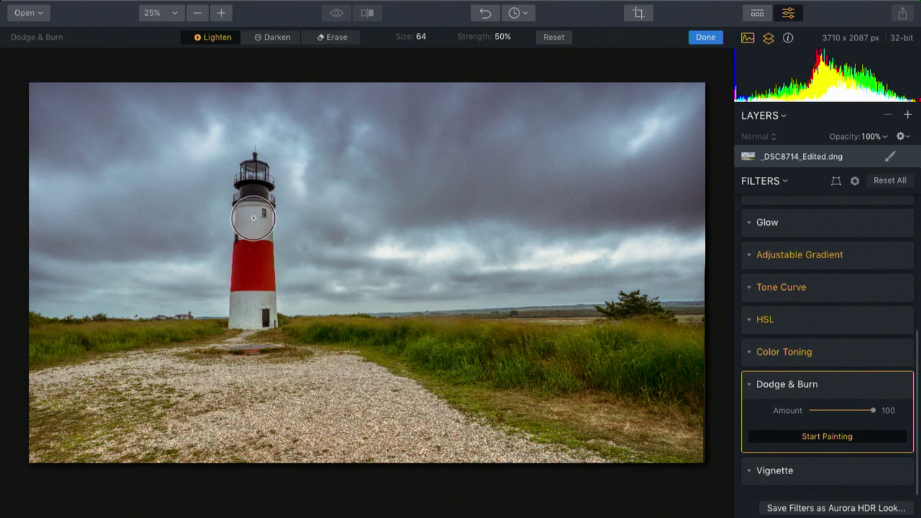
key(bracketleft)
key(bracketleft)
key(bracketleft)
key(bracketleft)
key(bracketleft)
key(bracketleft)
key(bracketleft)
key(bracketleft)
key(bracketleft)
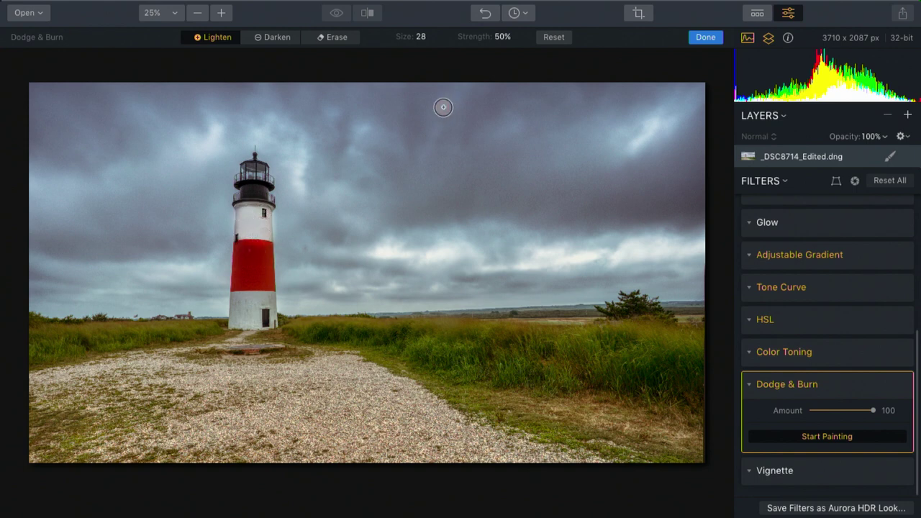
Step: Set the Dodge & Burn Erase brush to size 40
click(325, 37)
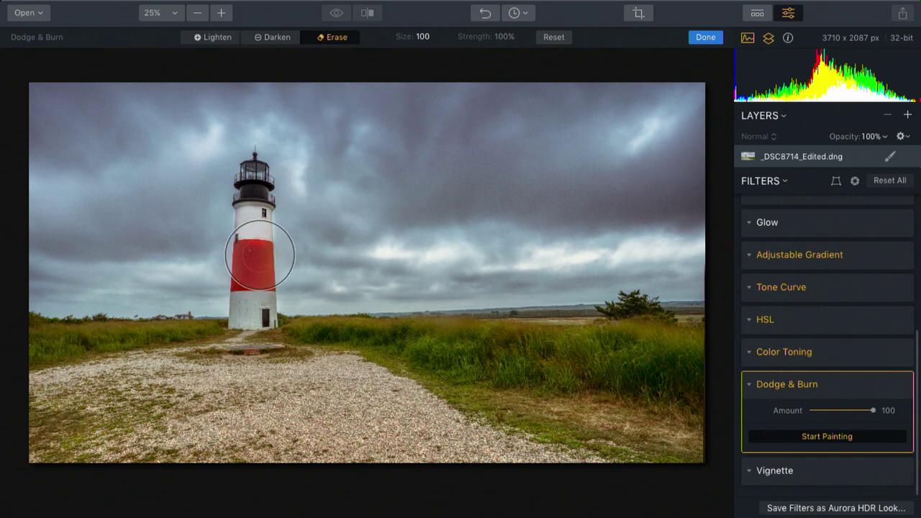
key(bracketleft)
key(bracketleft)
key(bracketleft)
key(bracketleft)
key(bracketleft)
key(bracketleft)
key(bracketleft)
key(bracketleft)
key(bracketleft)
key(bracketleft)
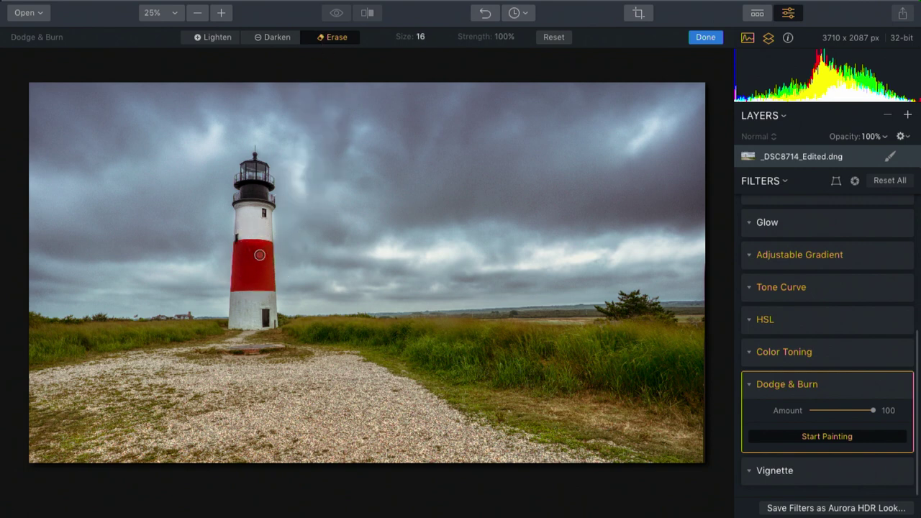
key(bracketright)
key(bracketright)
key(bracketright)
key(bracketright)
key(bracketright)
key(bracketright)
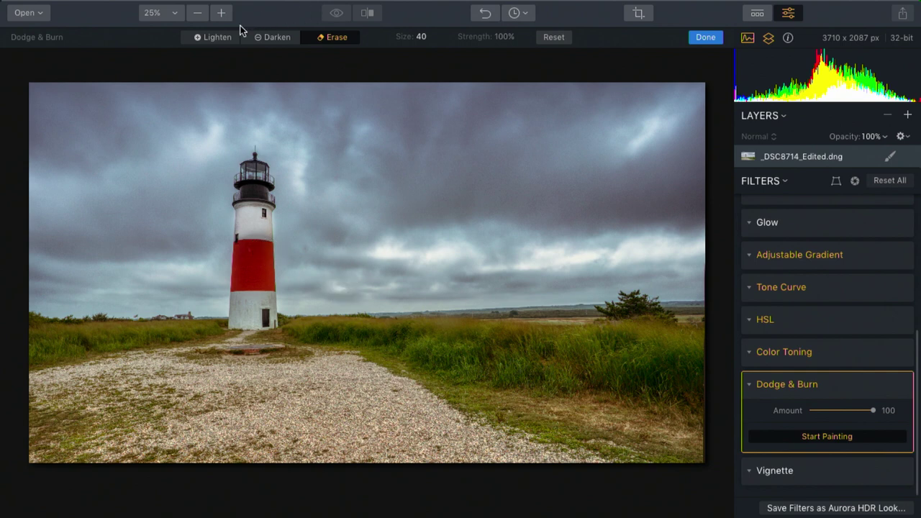
Step: Brighten the lighthouse's upper white section further using the Lighten brush at size 40
click(215, 39)
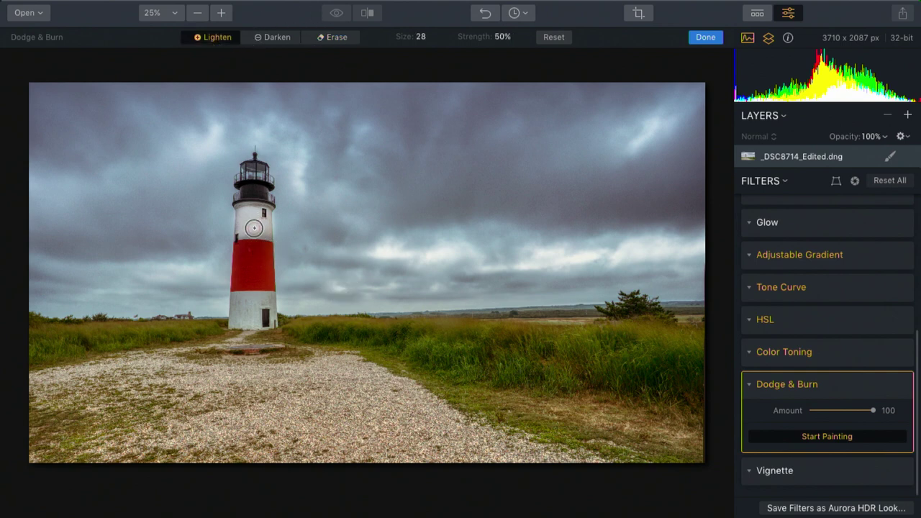
key(bracketright)
key(bracketright)
key(bracketright)
mouse_move(254, 228)
mouse_down()
mouse_move(244, 231)
mouse_move(262, 233)
mouse_move(259, 218)
mouse_up()
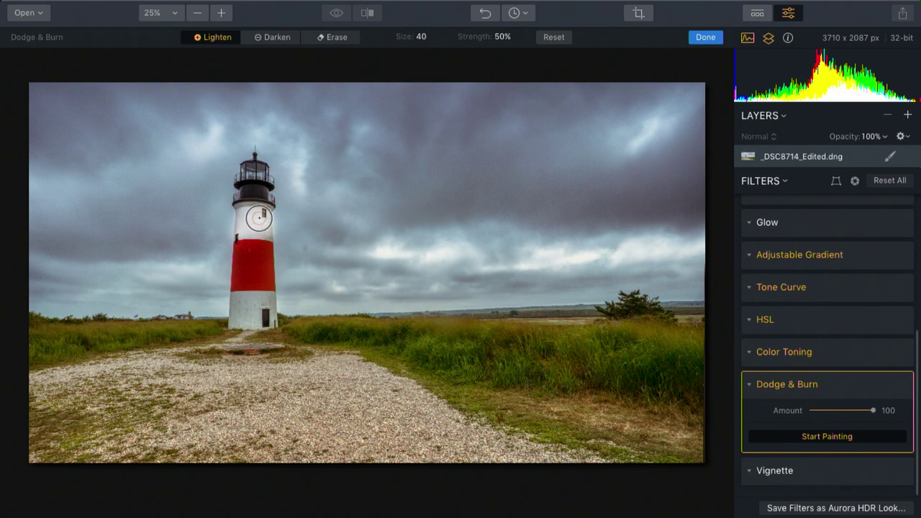
Step: Lighten the lighthouse's lower white section around the door, and erase spilled lightening from the bottom of the red band
mouse_move(246, 317)
mouse_down()
mouse_move(243, 304)
mouse_move(263, 305)
mouse_move(265, 318)
mouse_up()
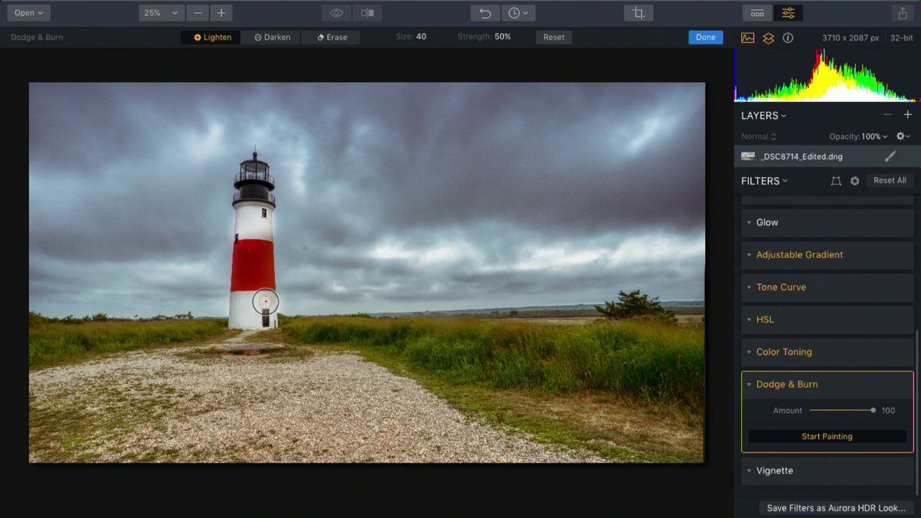
mouse_move(242, 308)
mouse_down()
mouse_move(241, 317)
mouse_move(243, 302)
mouse_up()
mouse_move(263, 303)
mouse_down()
mouse_move(245, 301)
mouse_move(264, 320)
mouse_up()
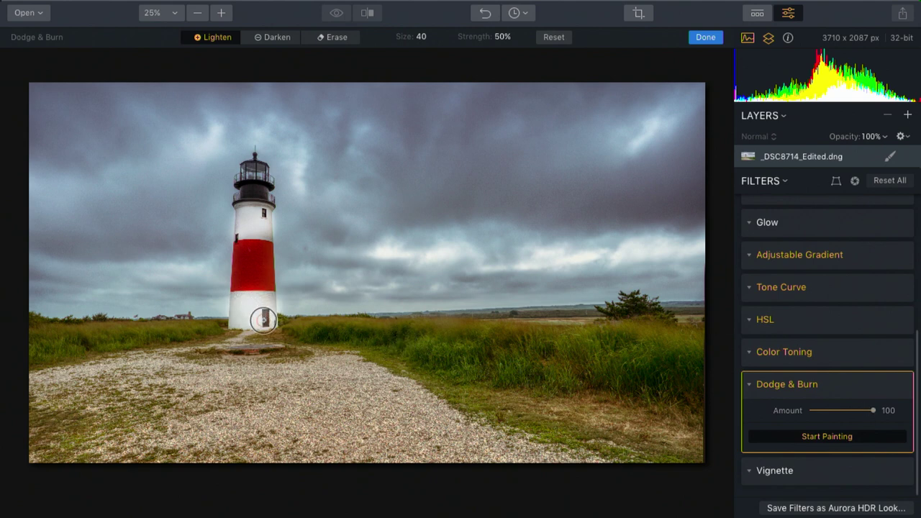
click(330, 37)
drag(257, 268, 242, 282)
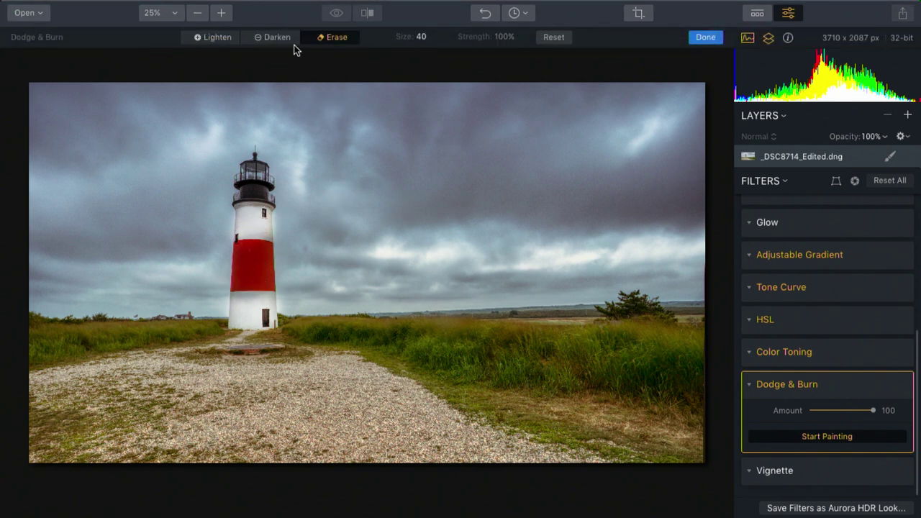
Step: Lighten the remaining dull areas of the lower white section, from just beneath the red band down to the door
click(220, 38)
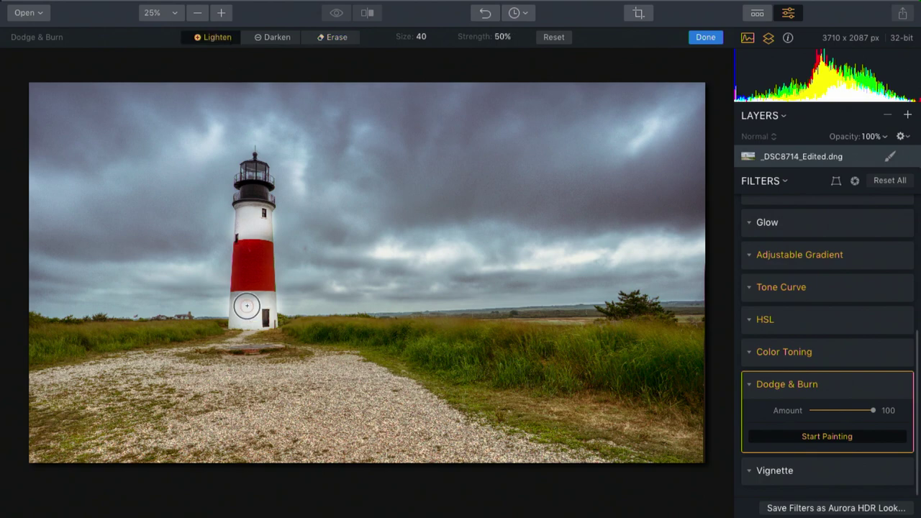
key(ctrl+plus)
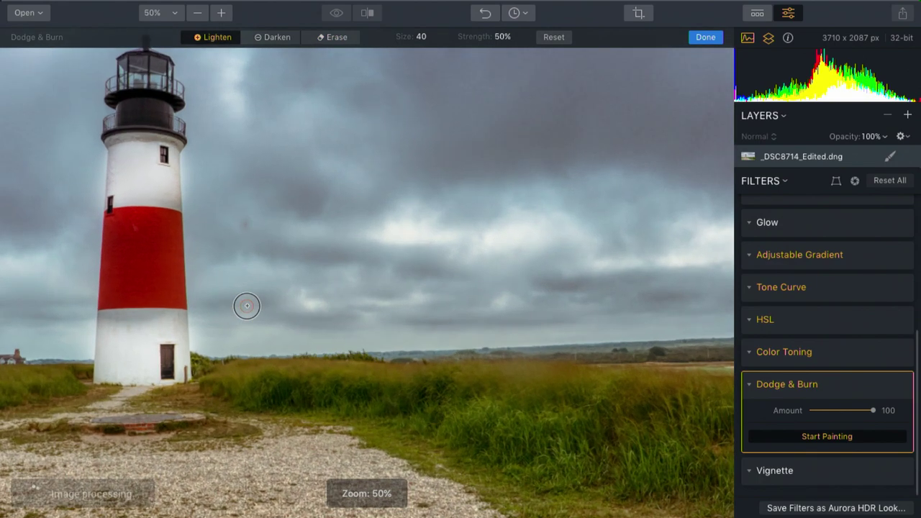
key(ctrl+plus)
drag(137, 366, 382, 274)
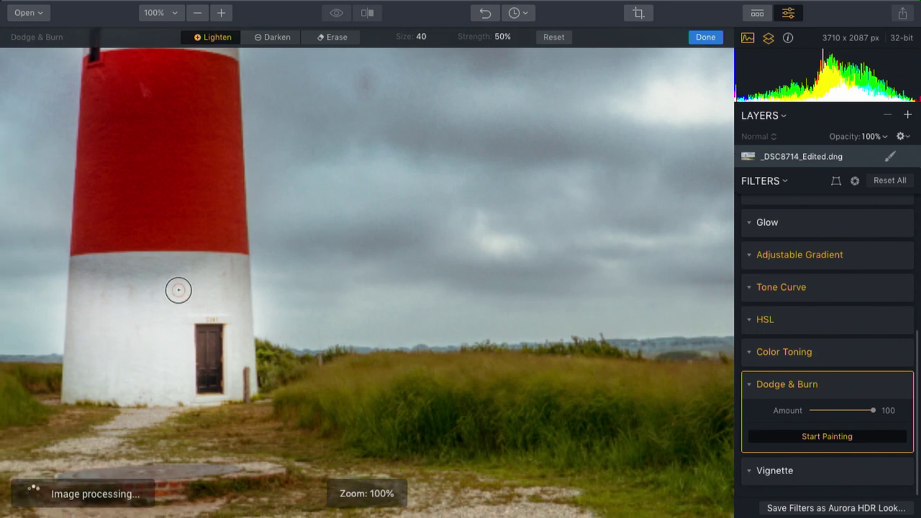
mouse_move(177, 290)
mouse_down()
mouse_move(198, 280)
mouse_move(130, 282)
mouse_move(189, 278)
mouse_up()
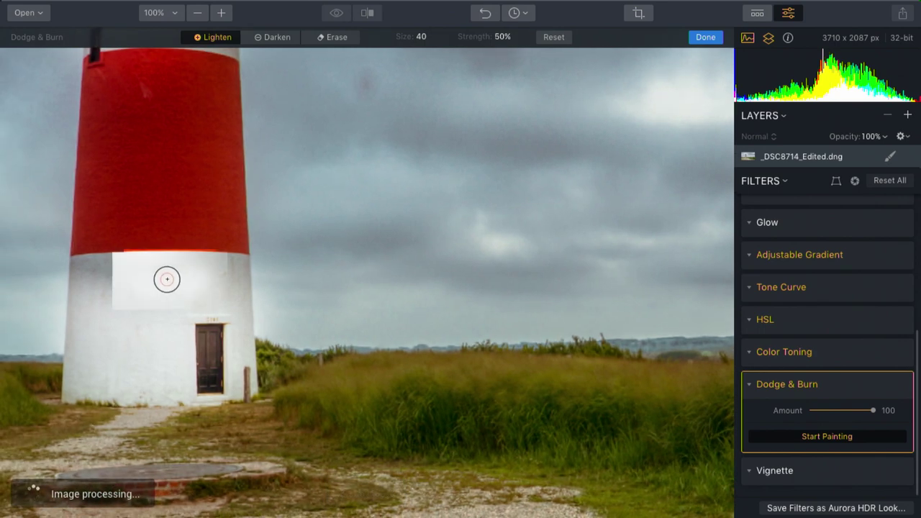
mouse_move(167, 279)
mouse_down()
mouse_move(108, 286)
mouse_move(108, 343)
mouse_move(157, 314)
mouse_move(162, 319)
mouse_move(115, 307)
mouse_move(91, 278)
mouse_move(220, 279)
mouse_up()
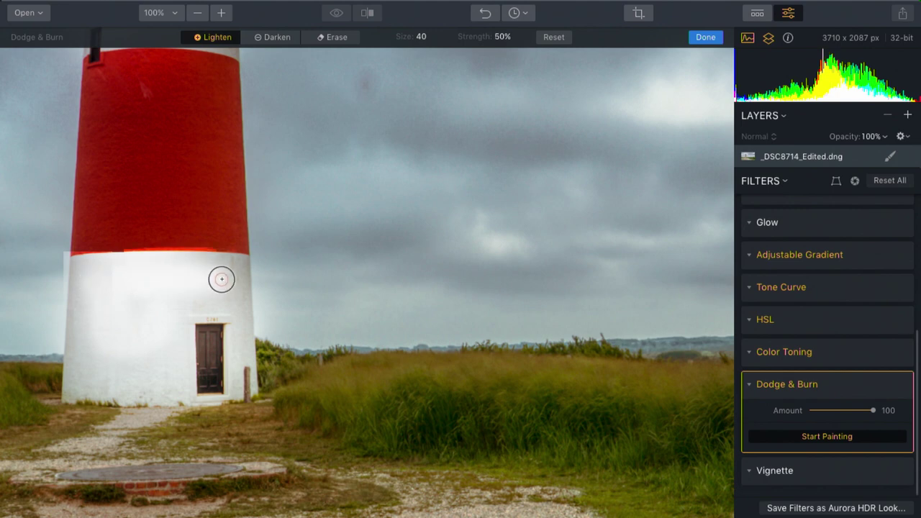
key(super+minus)
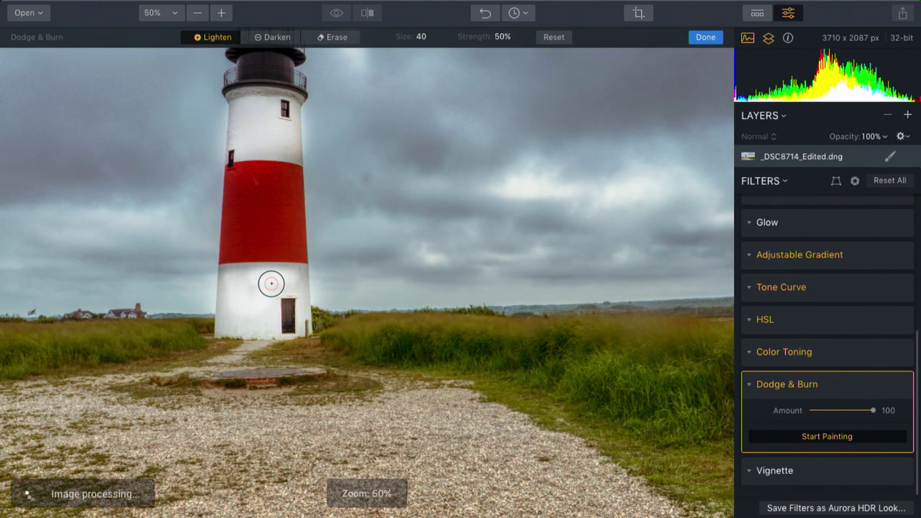
mouse_move(271, 284)
mouse_down()
mouse_move(254, 312)
mouse_move(238, 290)
mouse_move(230, 323)
mouse_move(252, 323)
mouse_move(280, 286)
mouse_move(288, 312)
mouse_up()
Step: Lighten the left side of the lighthouse's lower white section with the Lighten brush at 31% strength
click(332, 37)
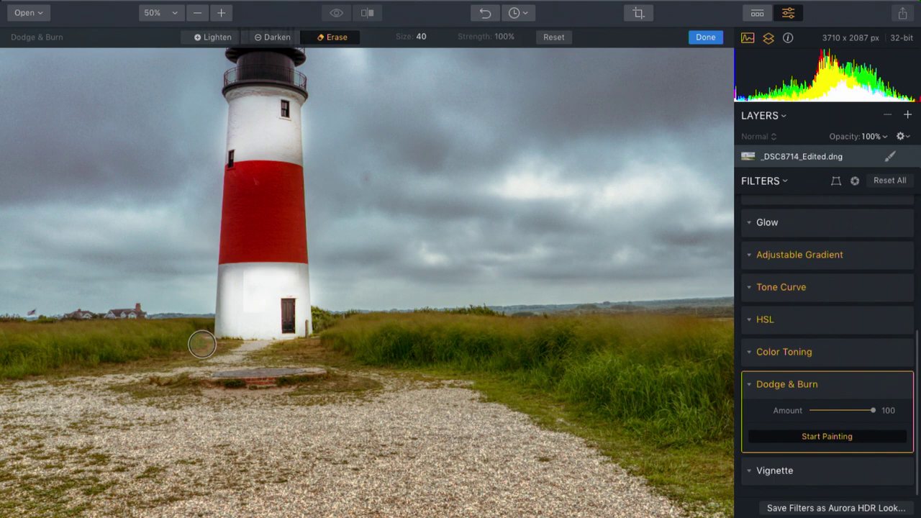
click(216, 37)
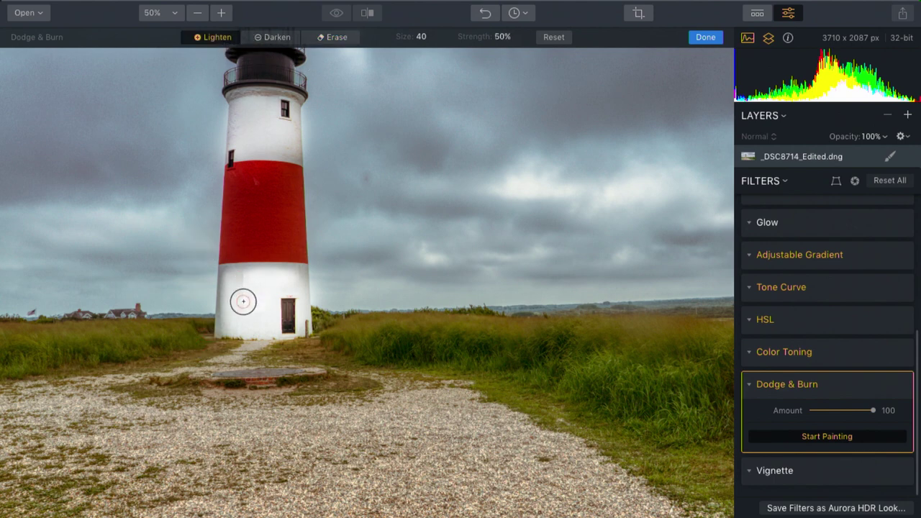
click(504, 39)
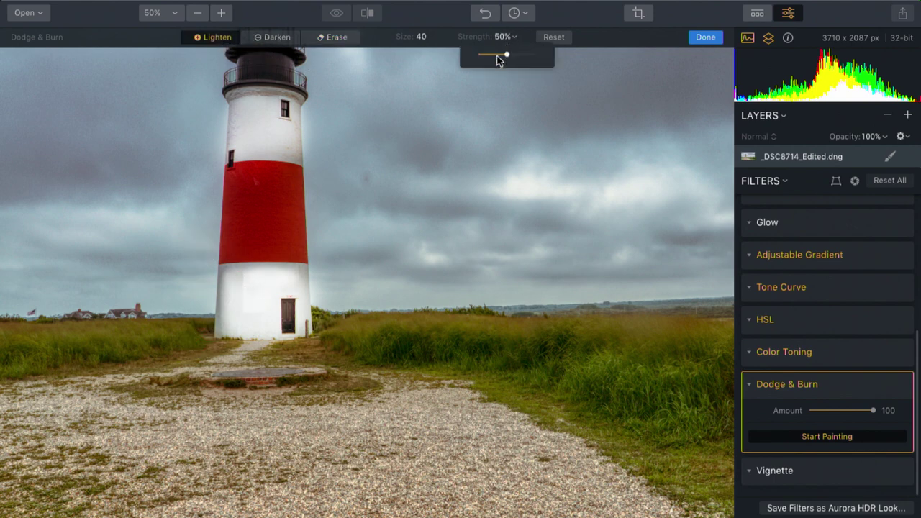
drag(235, 280, 232, 303)
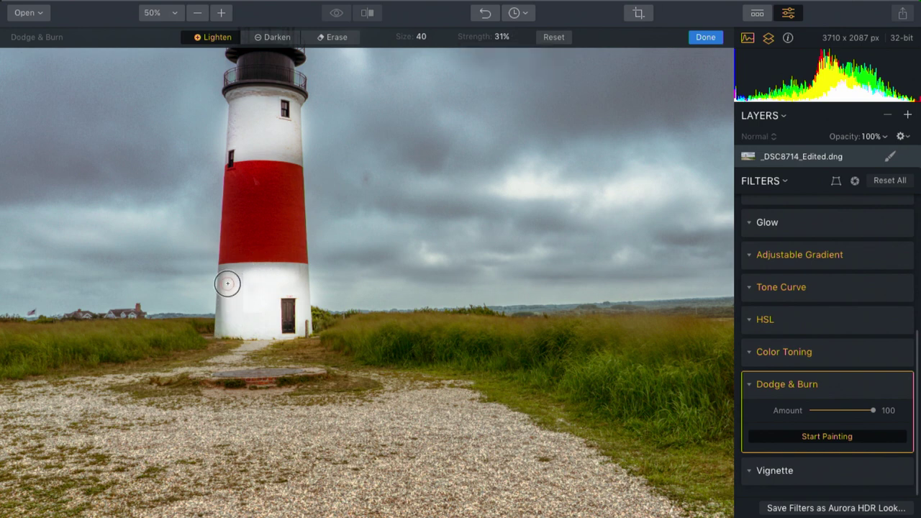
mouse_move(227, 281)
mouse_down()
mouse_move(239, 325)
mouse_move(231, 286)
mouse_move(223, 325)
mouse_move(225, 280)
mouse_up()
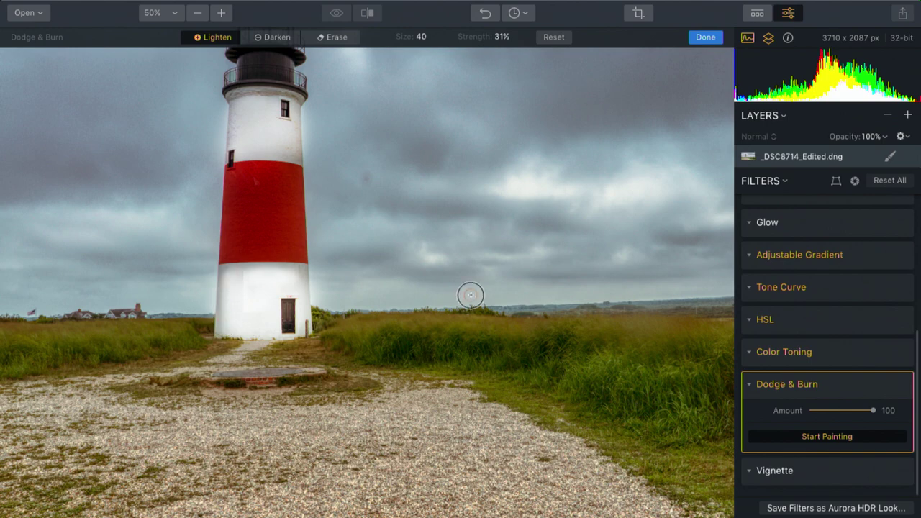
Step: Darken the grass in the photo's lower right area with the Darken brush at size 166 and 31% strength, and finish painting
key(super+minus)
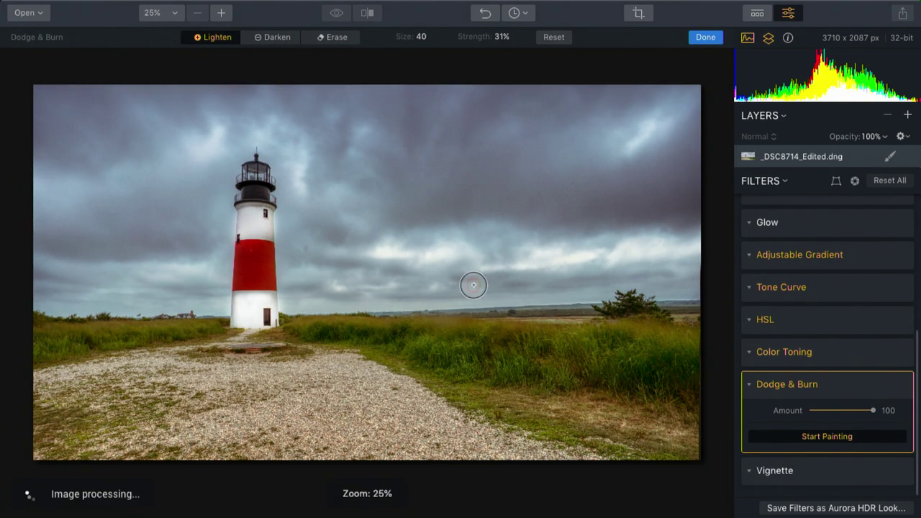
click(276, 38)
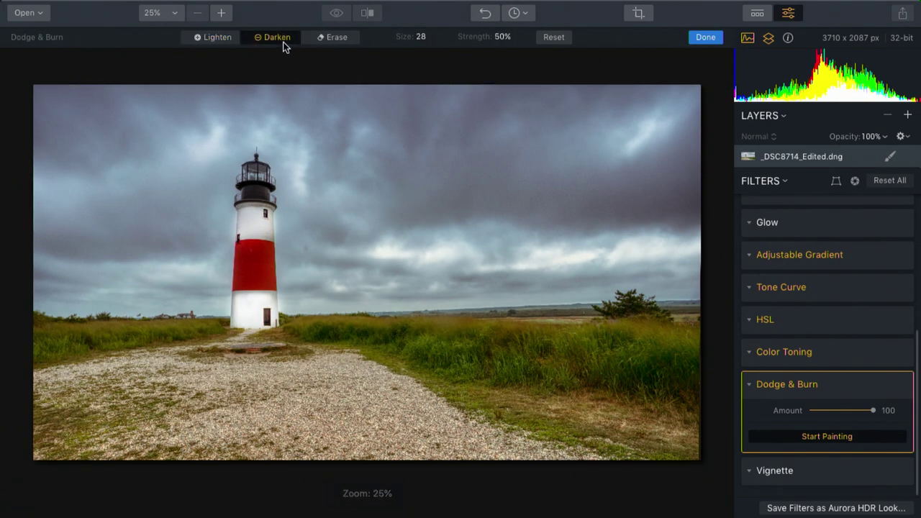
click(421, 38)
drag(433, 55, 454, 58)
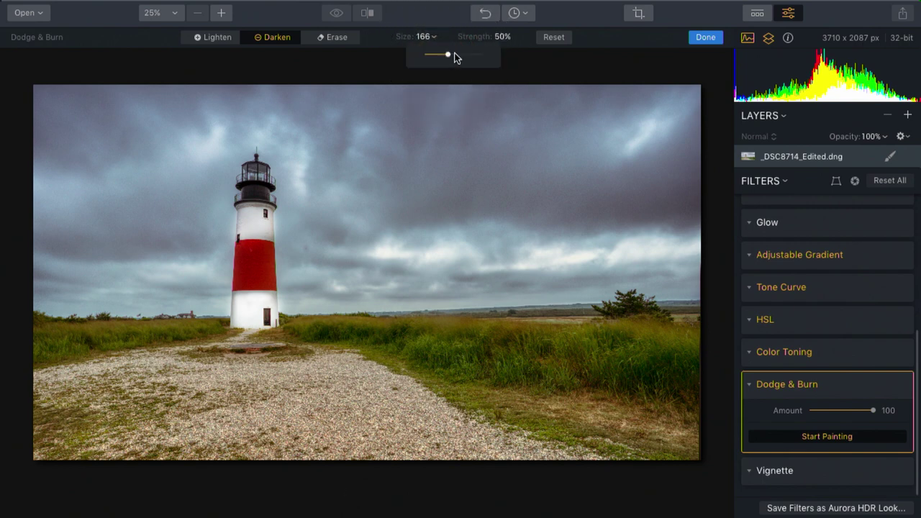
click(507, 39)
click(511, 39)
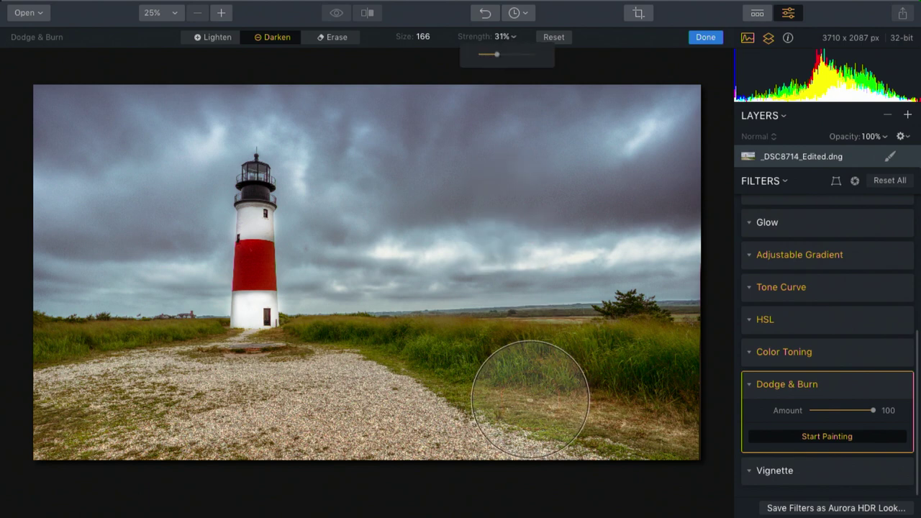
drag(548, 378, 662, 384)
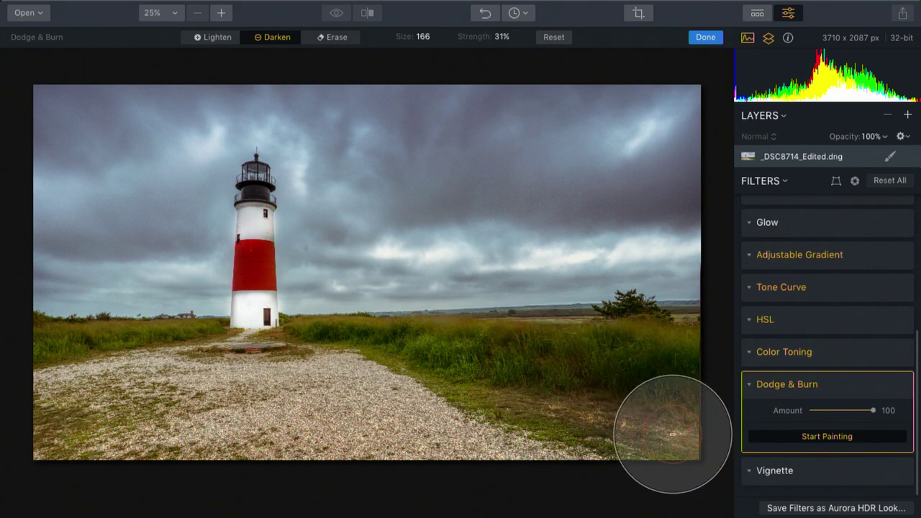
click(698, 38)
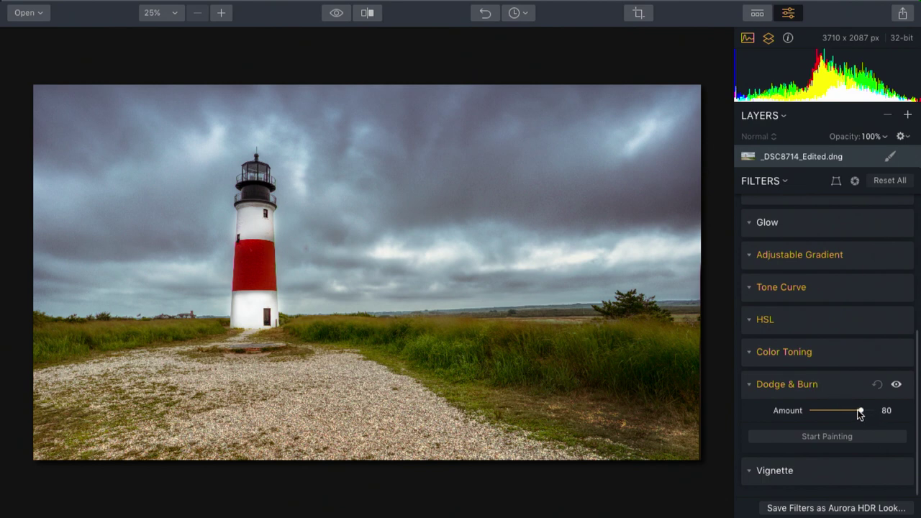
Step: Set the Dodge & Burn amount to 35 and compare the photo with and without the filter
mouse_move(847, 414)
mouse_down()
mouse_move(795, 418)
mouse_move(828, 409)
mouse_up()
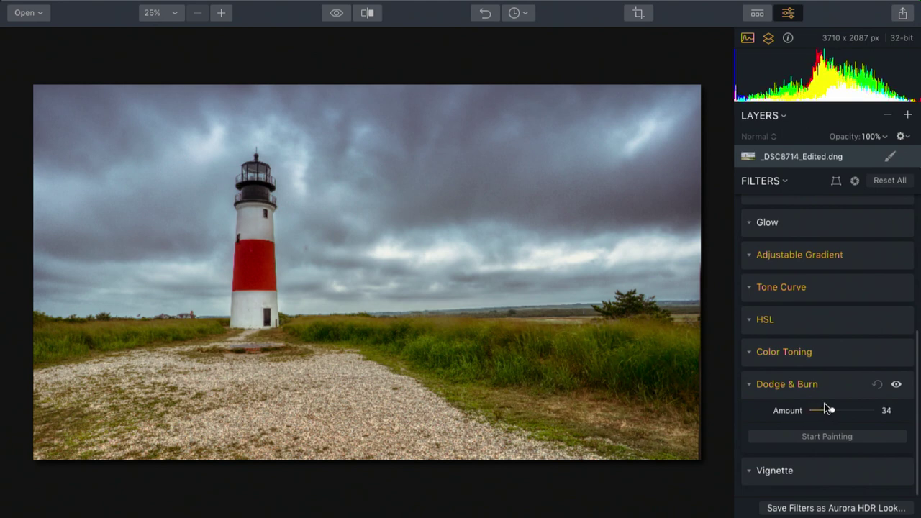
click(898, 387)
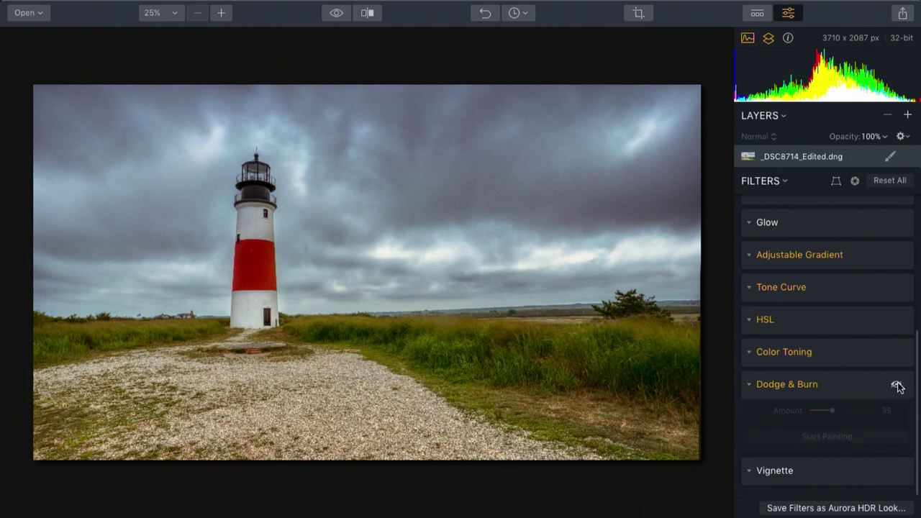
click(897, 386)
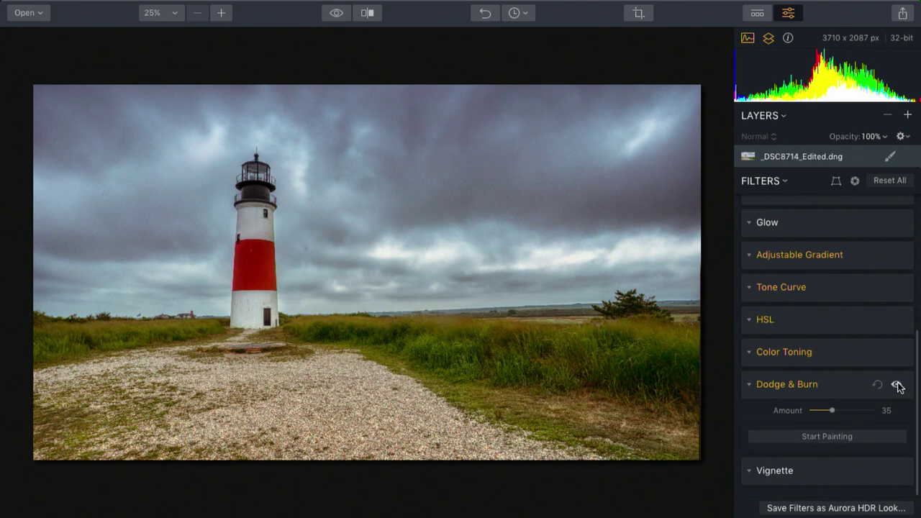
click(897, 387)
click(898, 386)
click(748, 385)
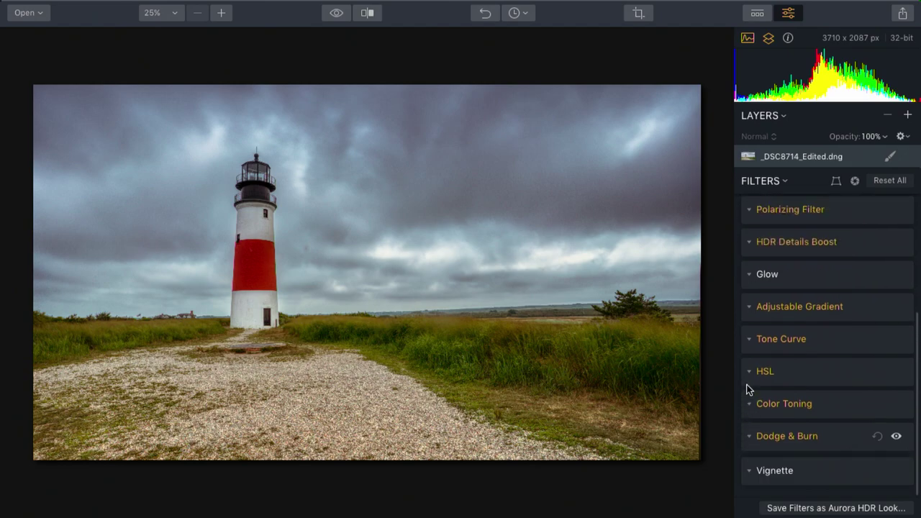